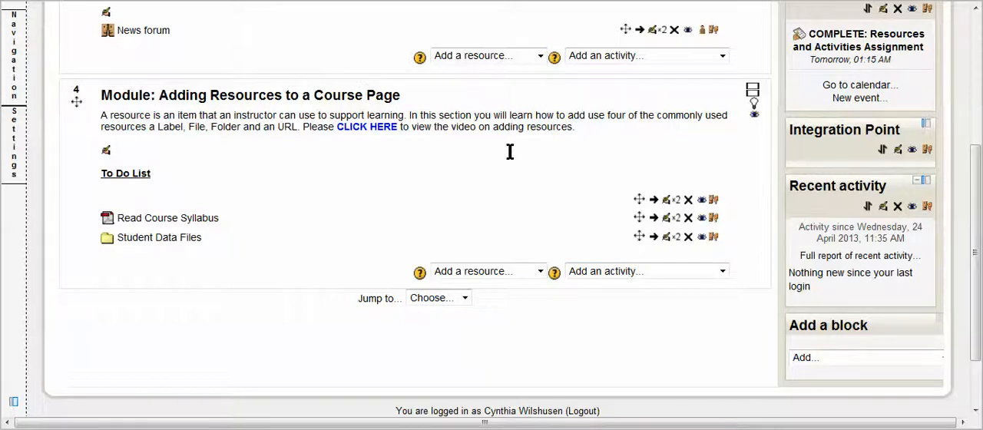
Step: Add an assignment activity of the advanced uploading of files type to the Topic 4 module
left_click(722, 272)
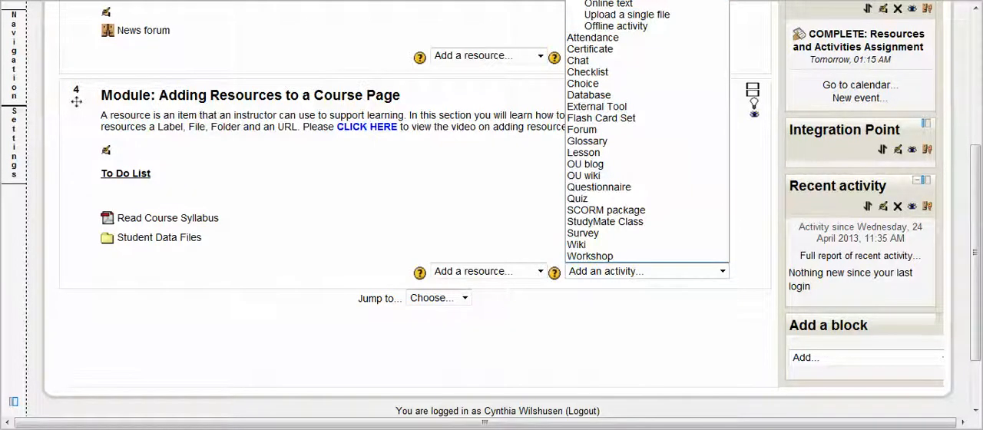
left_click(629, 1)
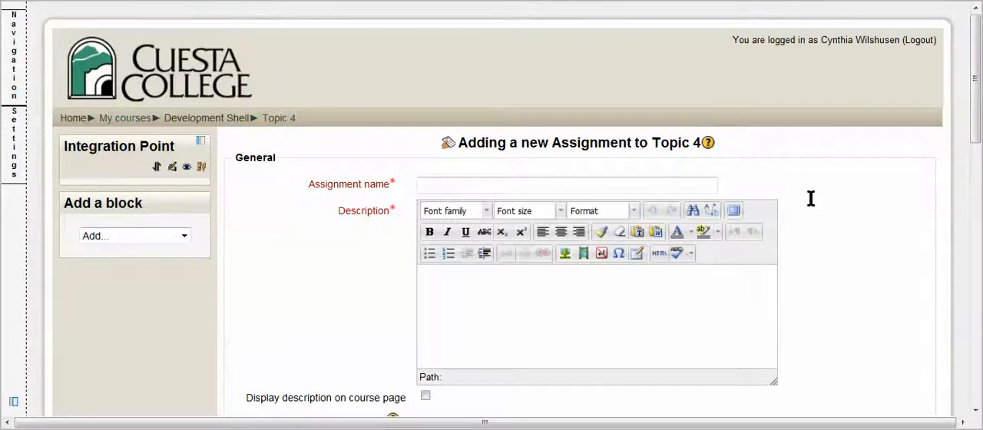
scroll(810, 198, "down", 3)
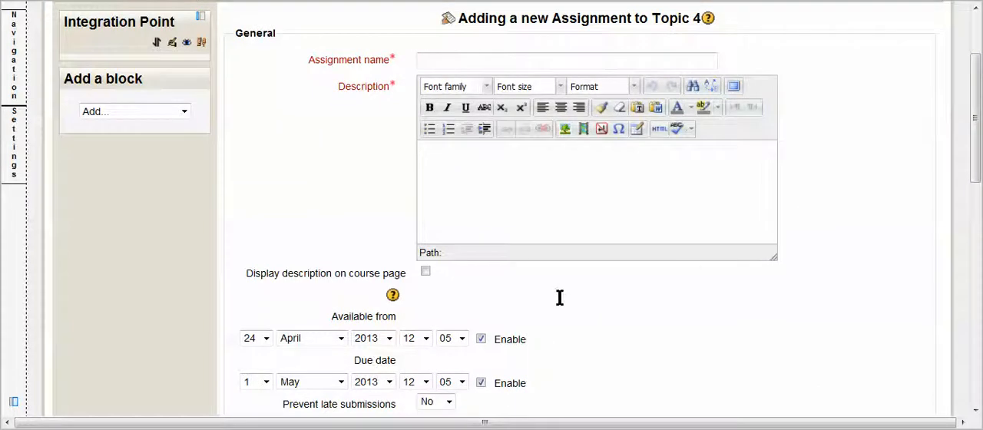
Step: Name the new assignment "SUBMIT: Project 4 Cover Letter"
left_click(467, 65)
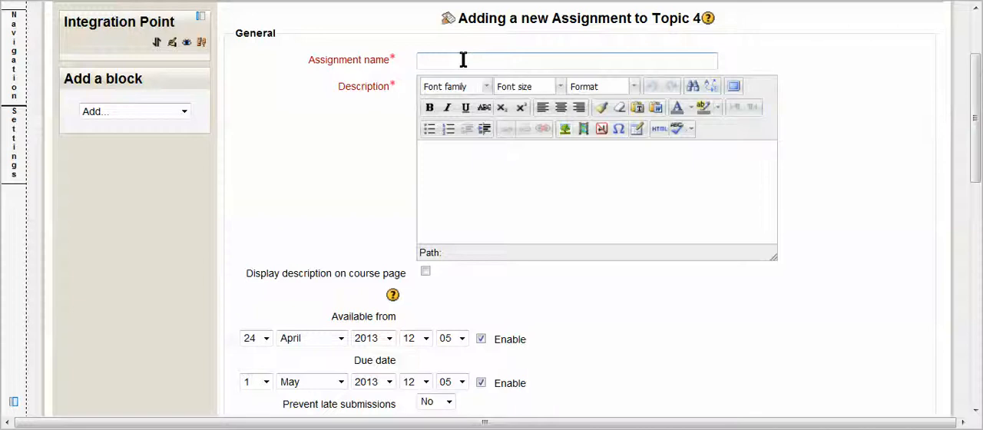
type("SUBMIT:")
type("Project 4 Cover Letter")
Step: Paste the copied "Chapter 1 - Cover Letters" instructions into the assignment description and review the pasted text
left_click(450, 163)
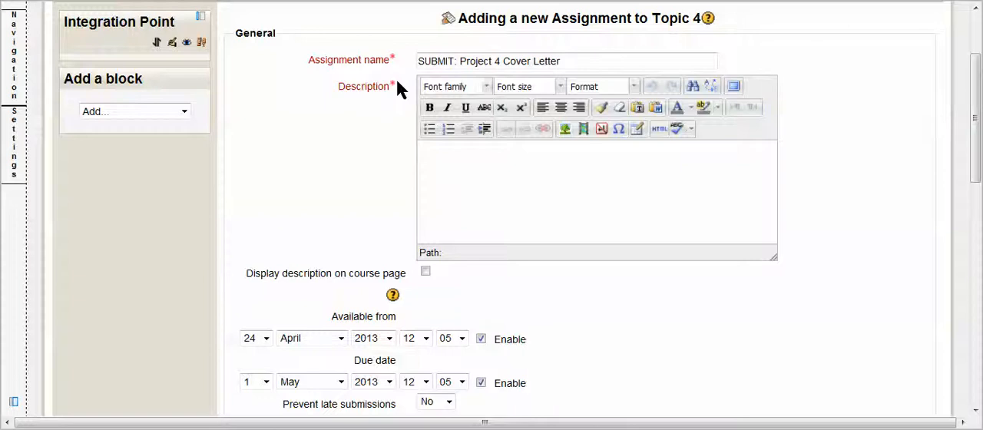
key("ctrl+v")
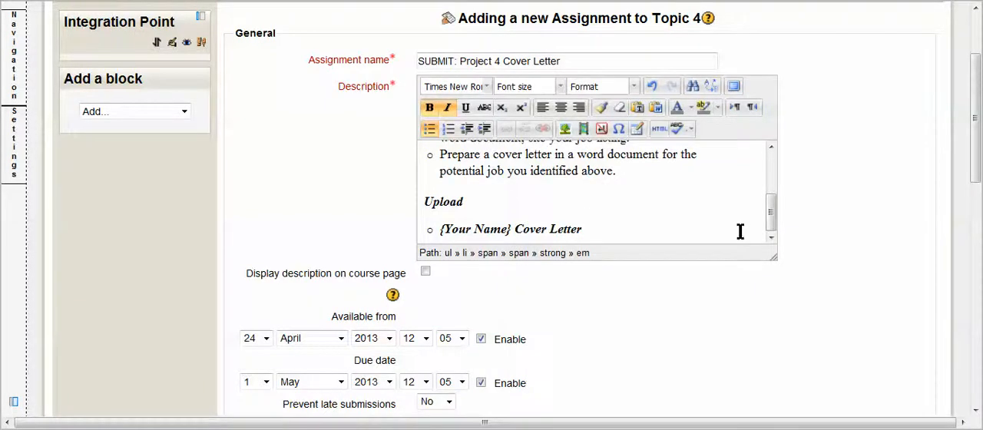
left_click_drag(768, 215, 771, 171)
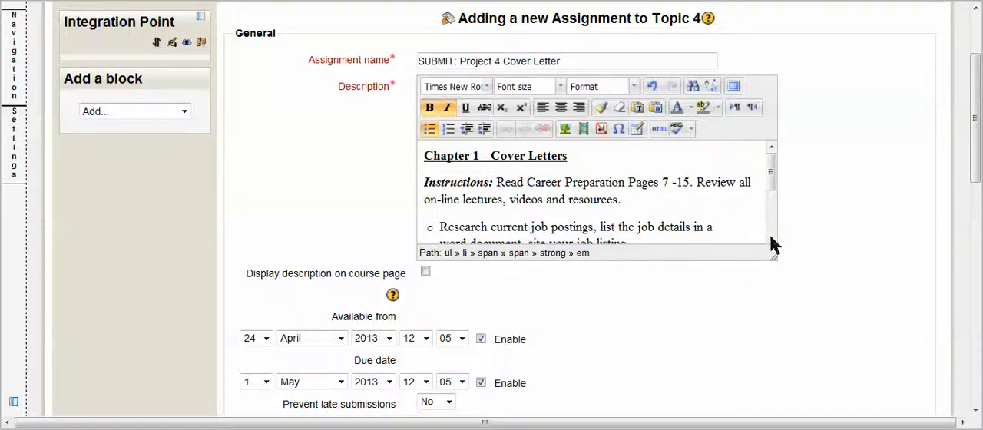
scroll(771, 244, "down", 3)
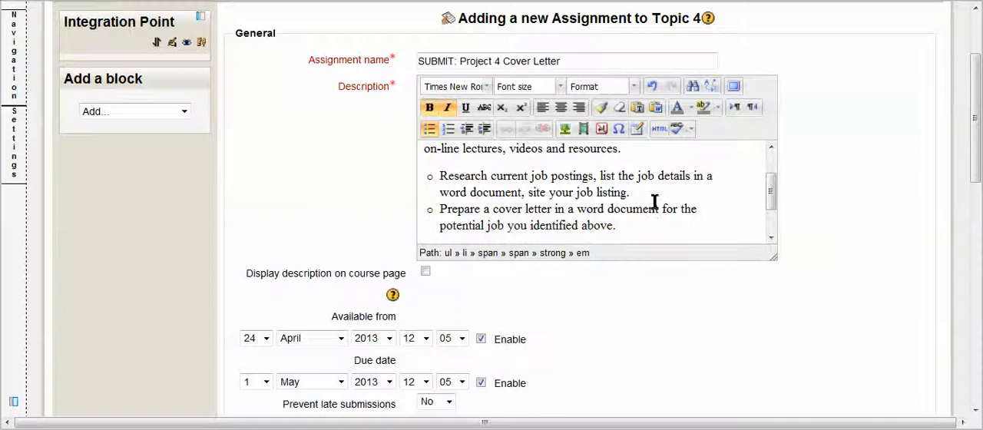
scroll(771, 240, "down", 3)
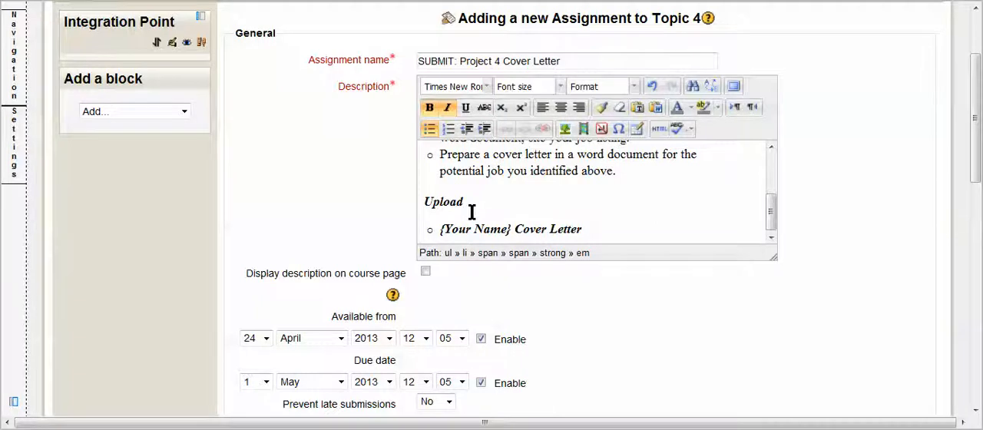
scroll(618, 300, "down", 3)
scroll(619, 300, "down", 2)
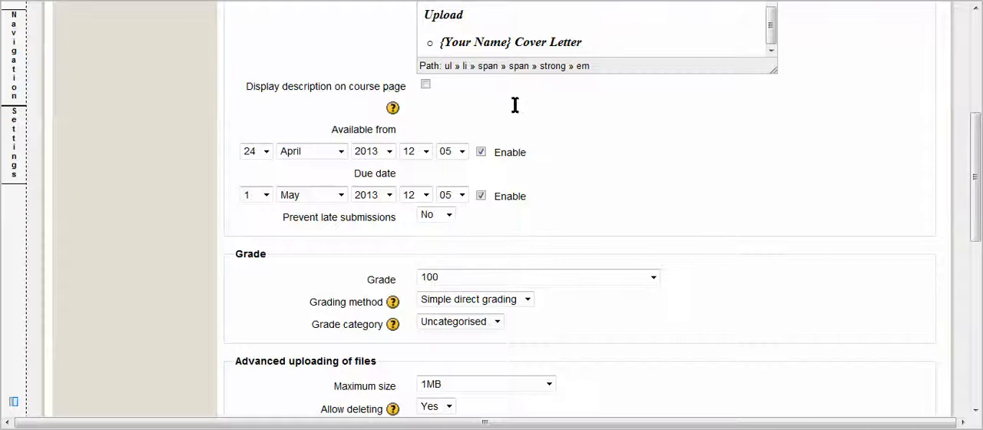
mouse_move(771, 40)
left_mouse_down()
mouse_move(772, 22)
mouse_move(773, 33)
left_mouse_up()
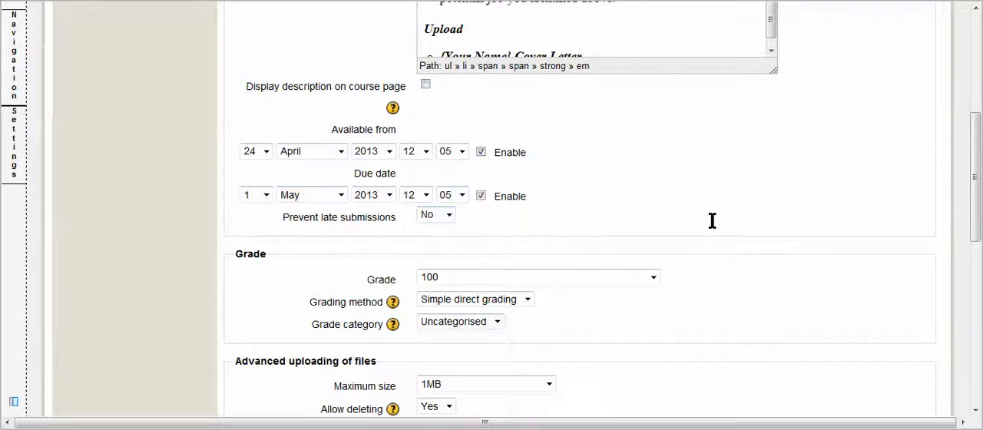
Step: Set the assignment's maximum grade to 50
scroll(713, 221, "down", 1)
scroll(713, 220, "down", 1)
left_click(653, 153)
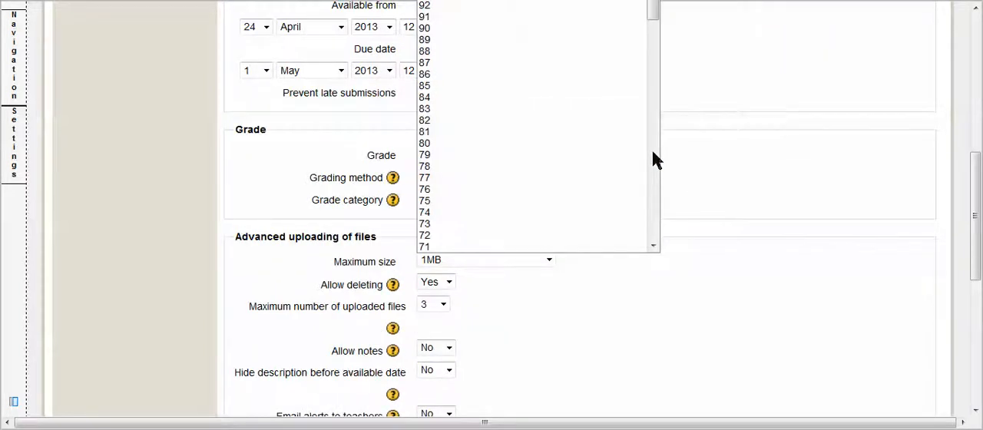
left_click_drag(653, 12, 656, 96)
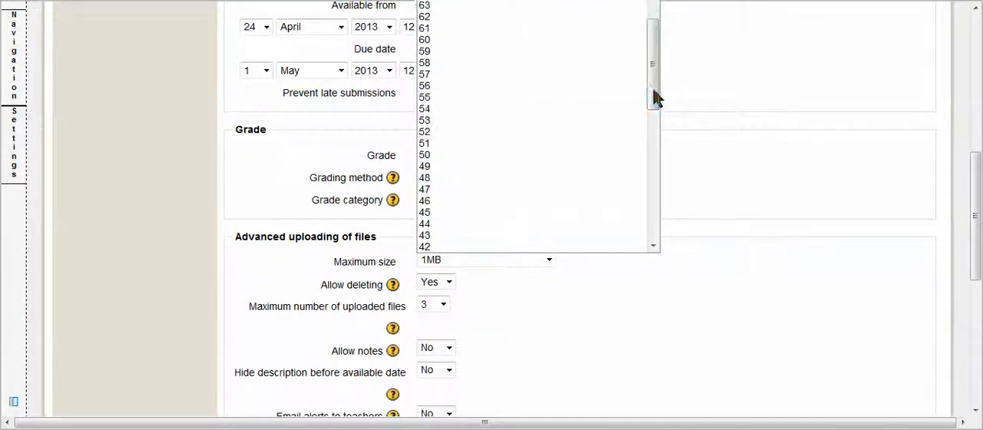
left_click(439, 156)
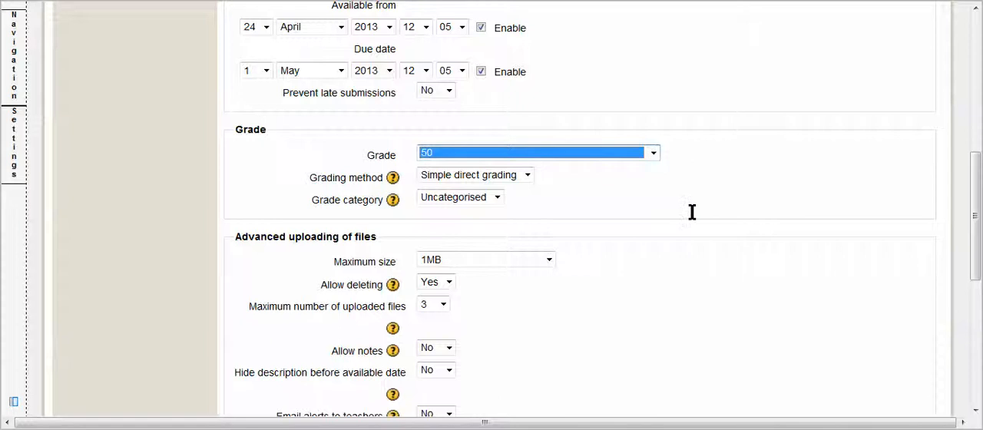
Step: Check the available grade categories, keeping Uncategorised, and set the maximum upload size to 5GB
scroll(691, 213, "down", 2)
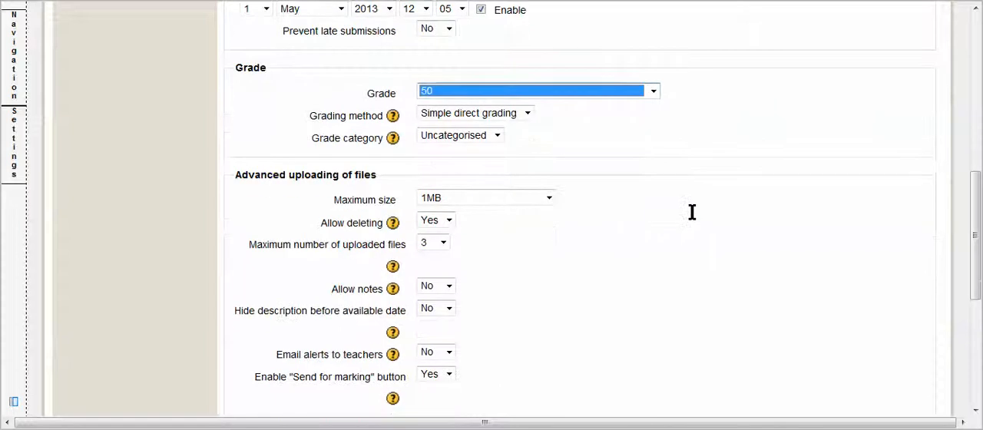
left_click(497, 135)
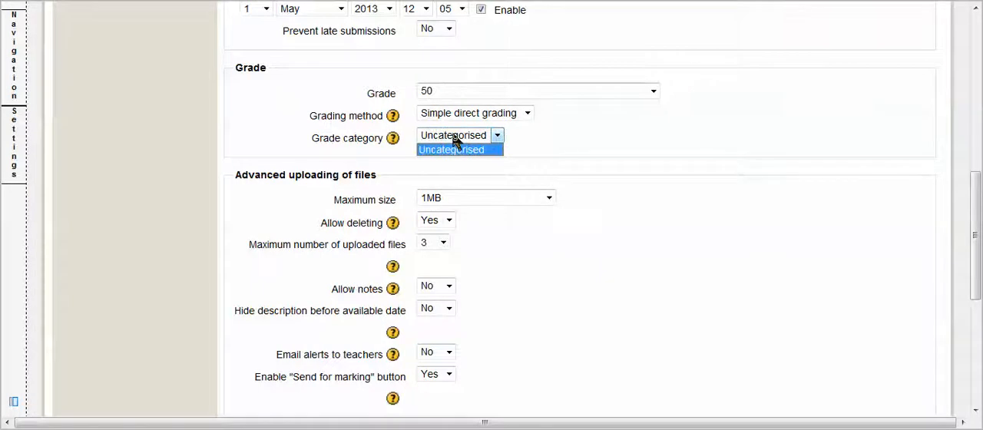
left_click(604, 180)
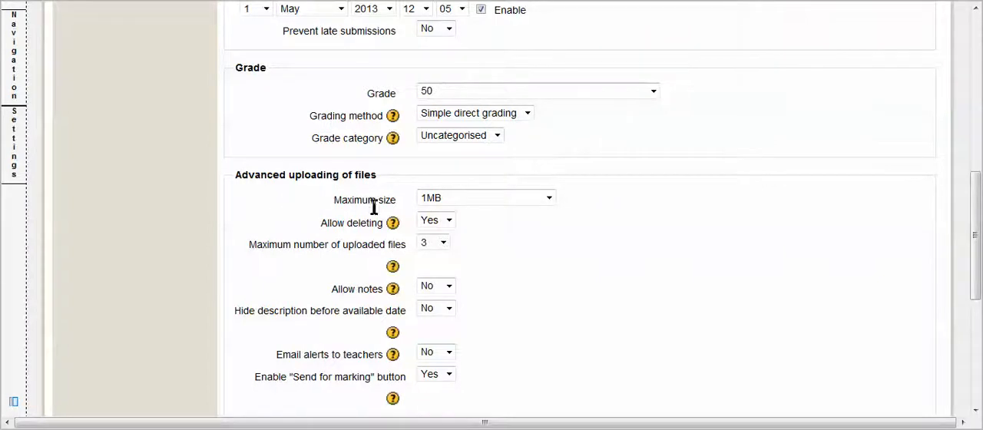
left_click(527, 198)
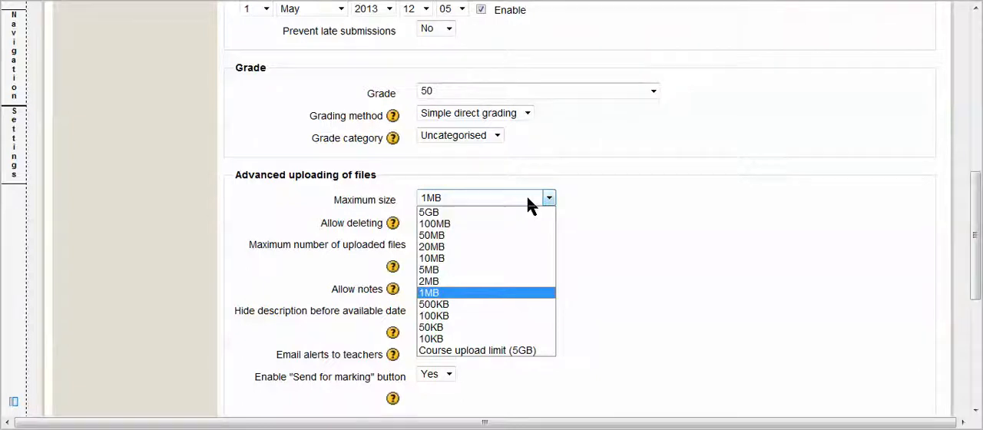
left_click(478, 214)
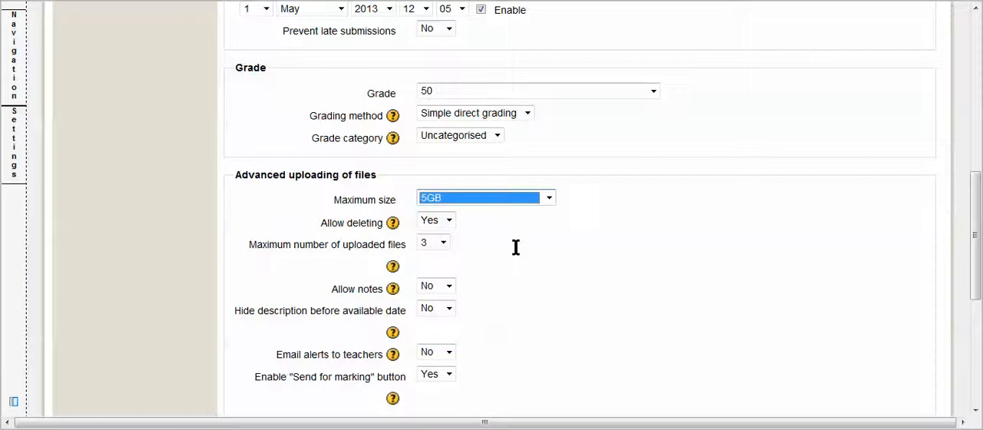
Step: Save the assignment with the remaining settings at their defaults and display its page to review the instructions and dates
scroll(515, 247, "down", 1)
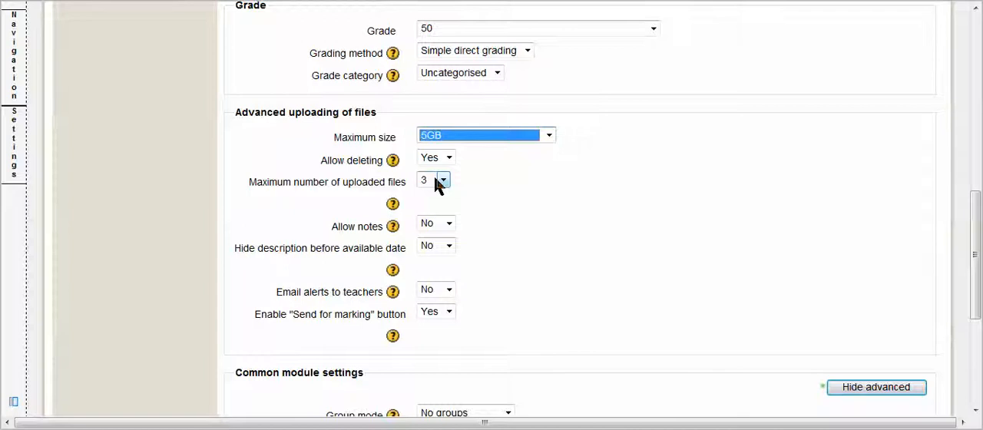
scroll(633, 268, "down", 3)
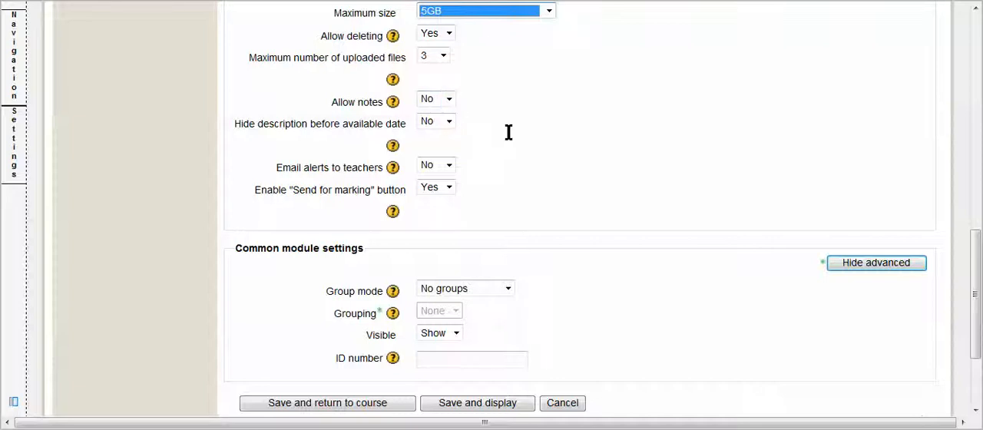
scroll(678, 184, "down", 2)
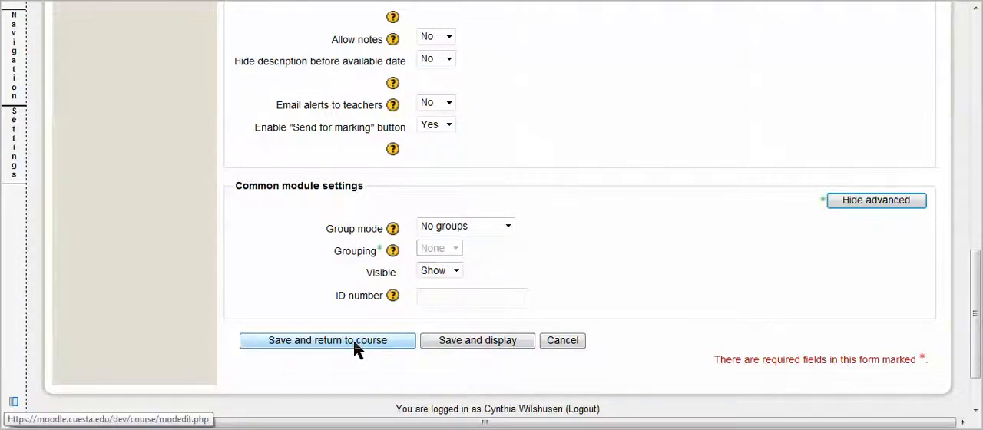
left_click(477, 343)
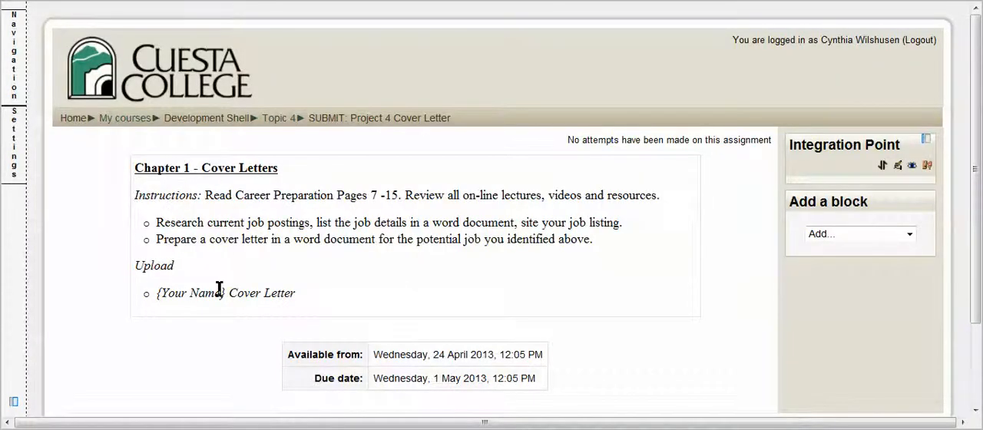
scroll(588, 312, "down", 2)
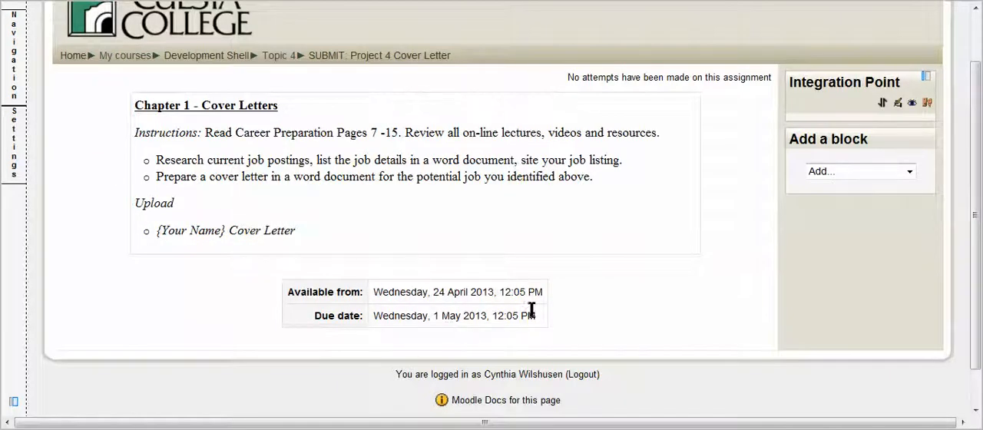
Step: Return to the Development Shell course page and open the "SUBMIT: Project 4 Cover Letter" assignment from Topic 4
left_click(204, 57)
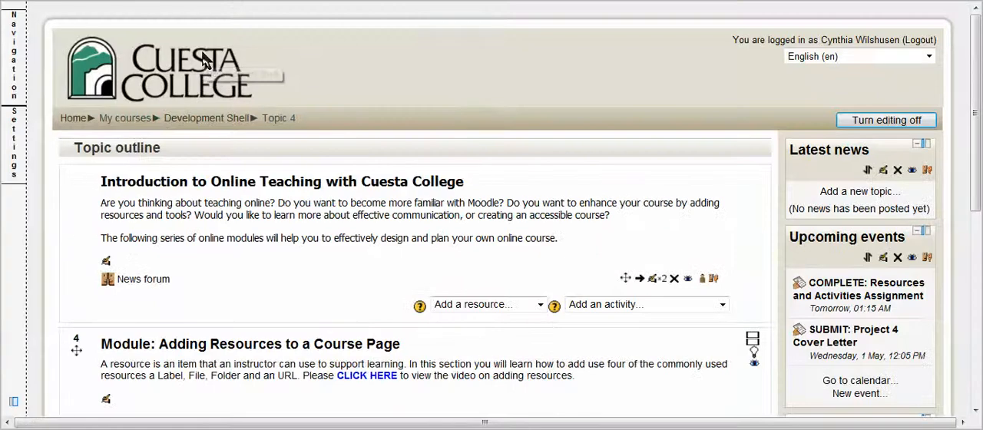
scroll(365, 259, "down", 2)
scroll(366, 260, "down", 3)
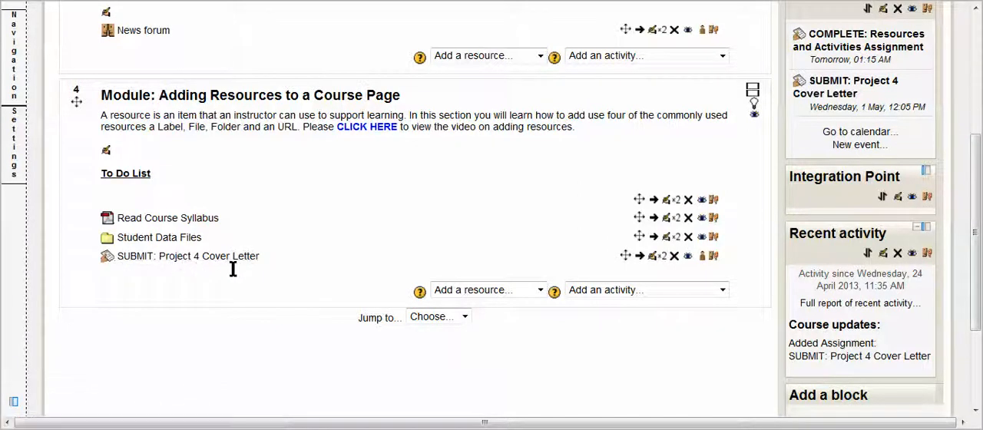
left_click(181, 258)
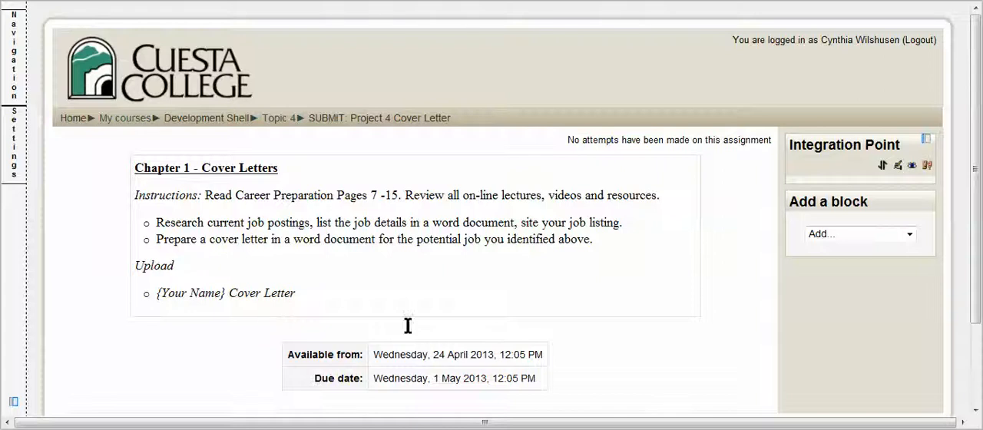
scroll(467, 325, "down", 3)
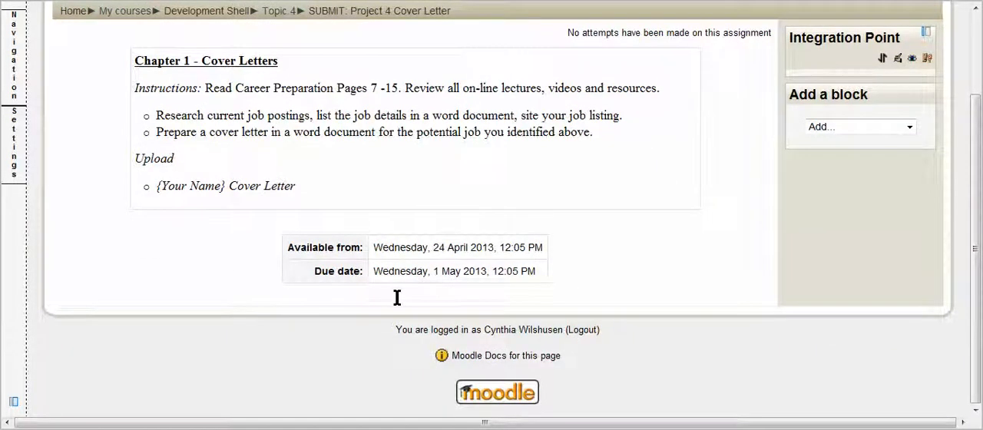